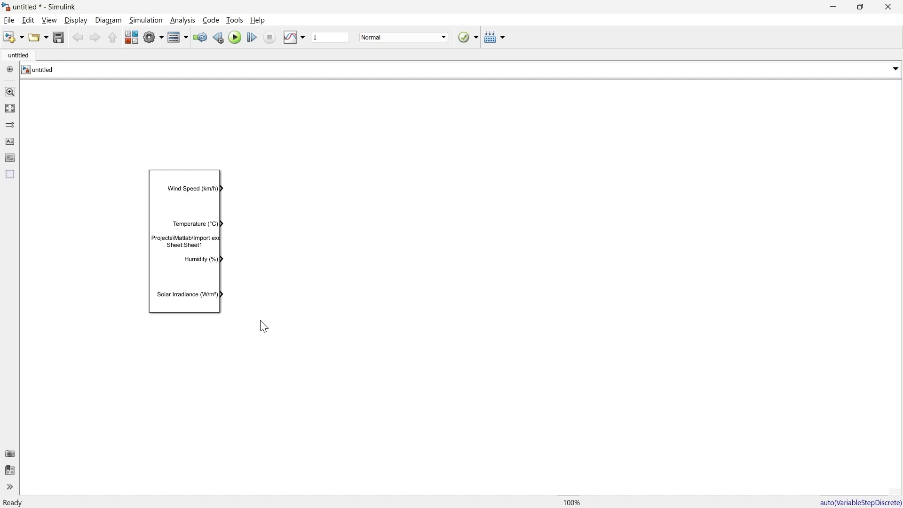
- Select, then deselect, the From Spreadsheet block reading Sheet1
click(161, 211)
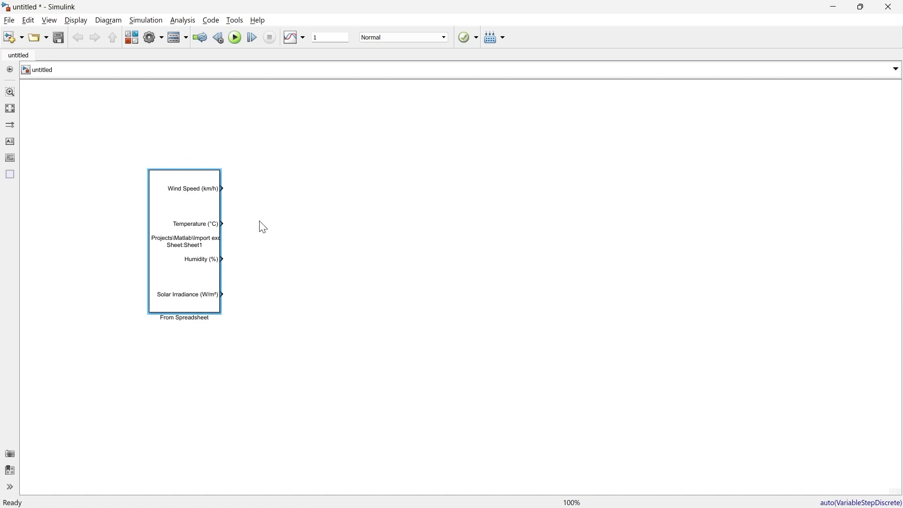
click(255, 281)
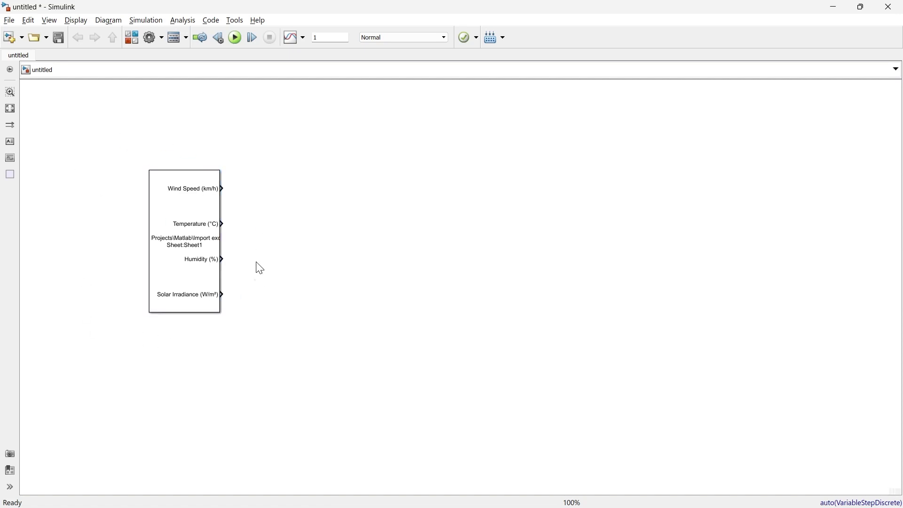
- Insert a Scope block into the model via quick search 'scope'
double_click(276, 214)
text(scope)
key(Return)
- Wire Wind Speed, Temperature, Humidity and Solar Irradiance into the Scope and run the simulation
drag(227, 188, 272, 240)
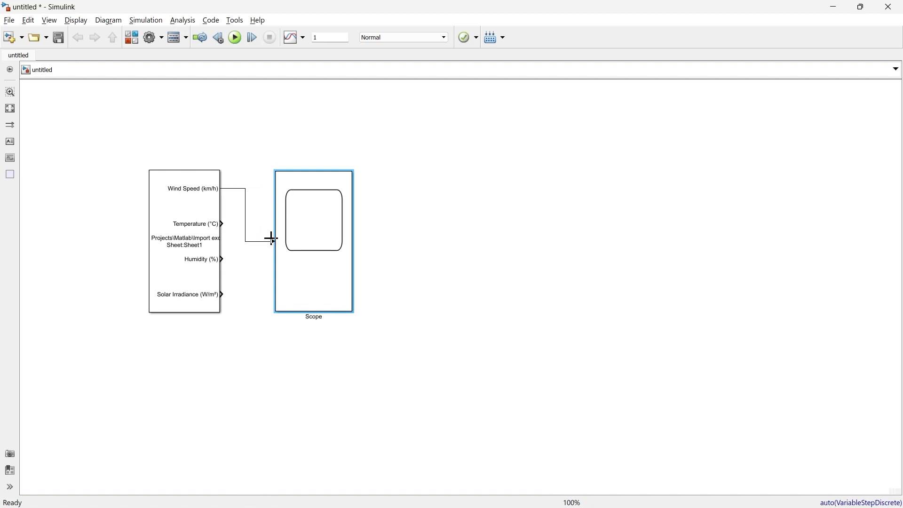
drag(224, 224, 276, 276)
drag(224, 259, 286, 259)
drag(224, 294, 292, 294)
click(235, 39)
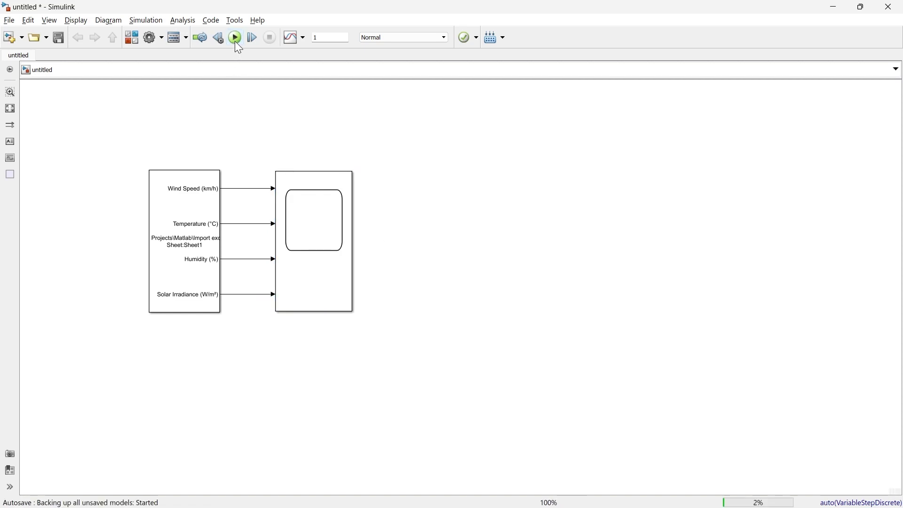
click(297, 202)
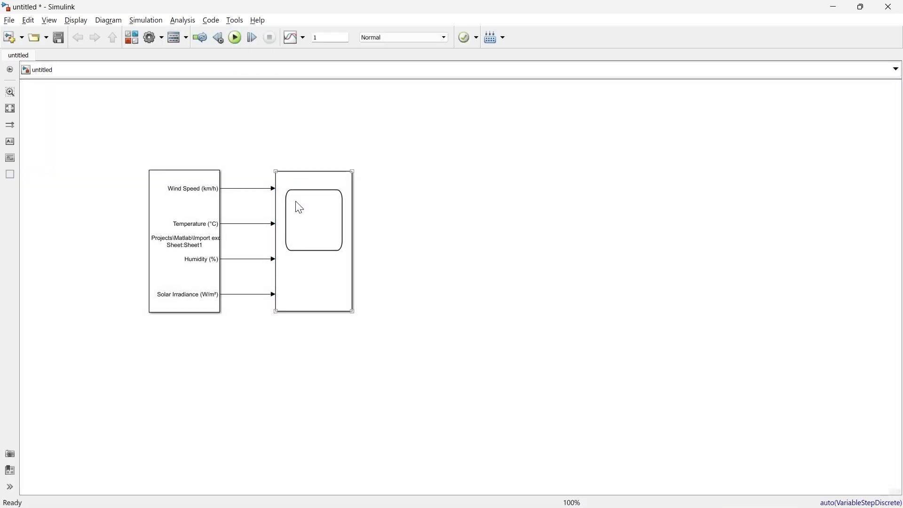
- Open the Scope's plot window showing the four spreadsheet signals
double_click(311, 226)
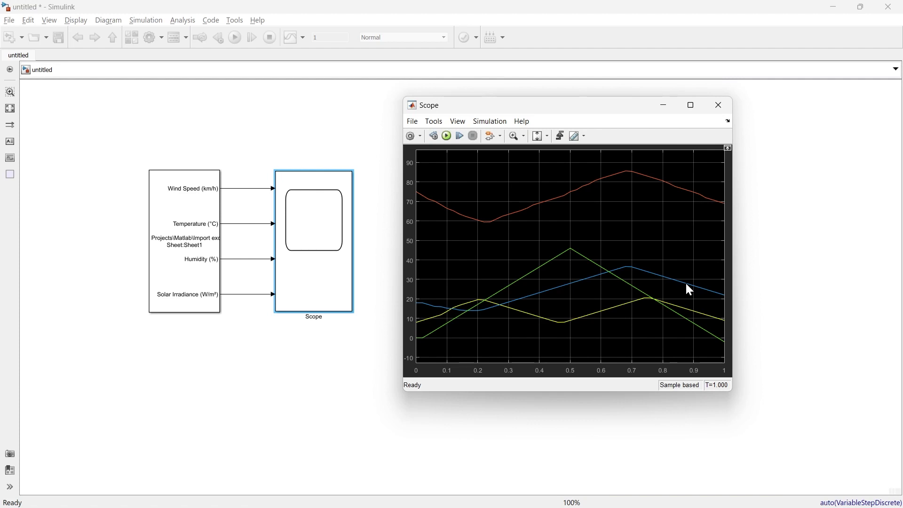
- Close the Scope plot and browse the Signal Routing blocks in the Library Browser
click(716, 108)
click(193, 92)
click(128, 41)
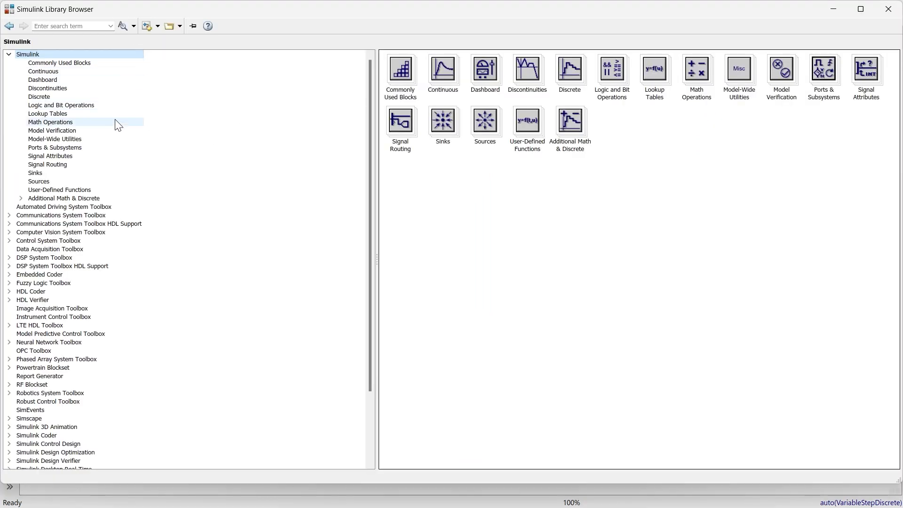
click(80, 237)
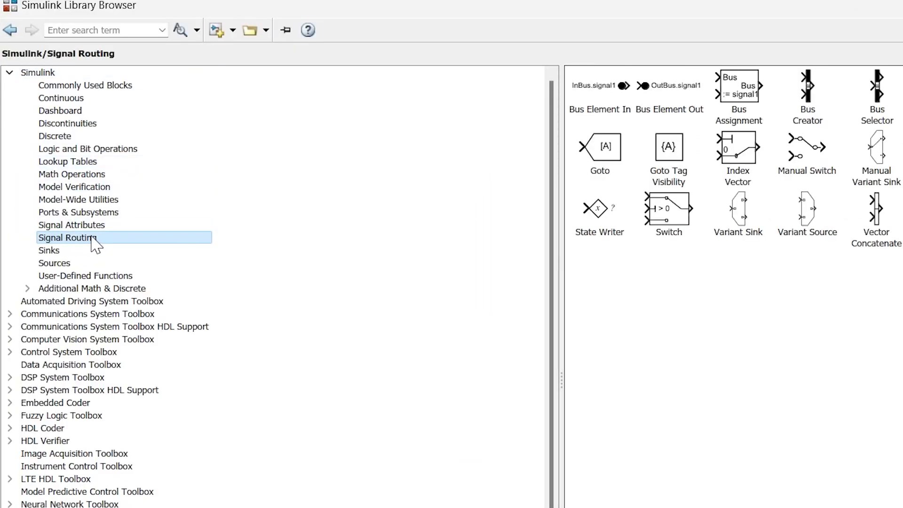
- Add the Switch block to the untitled model and place it right of the Scope
click(671, 230)
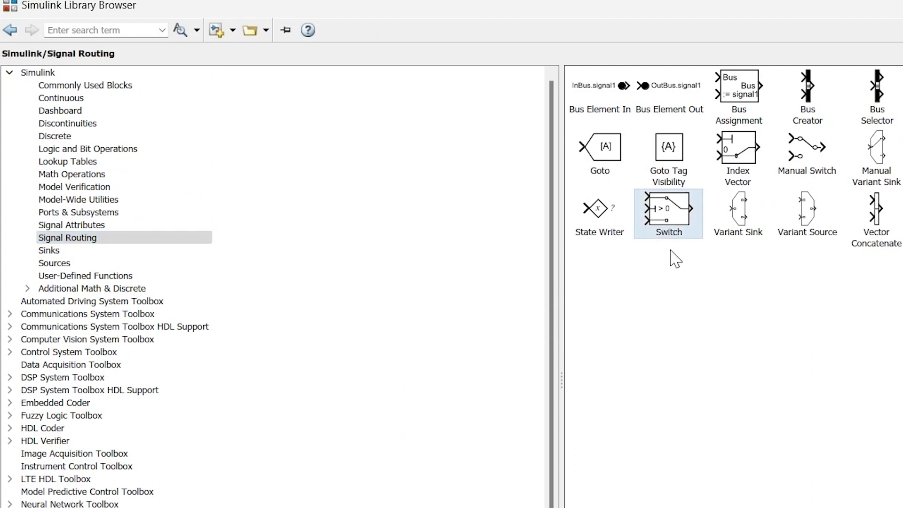
right_click(672, 213)
click(696, 223)
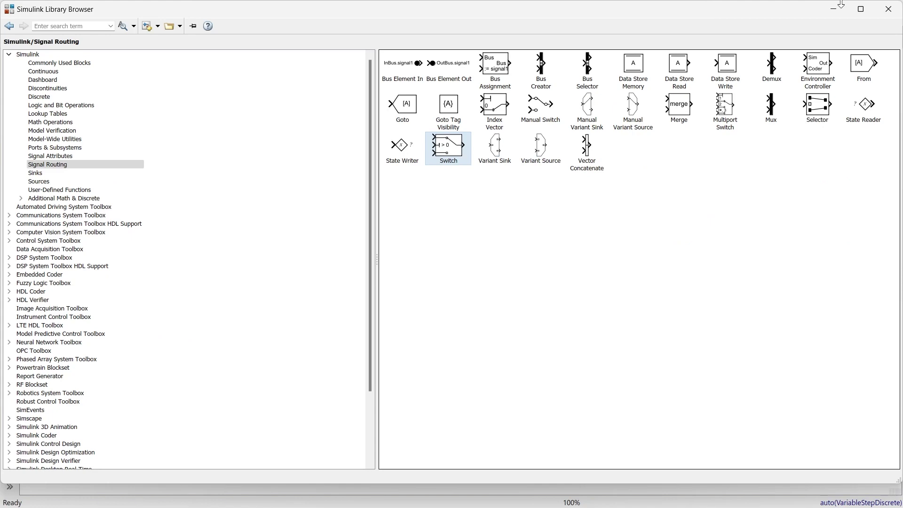
click(835, 9)
drag(465, 288, 547, 270)
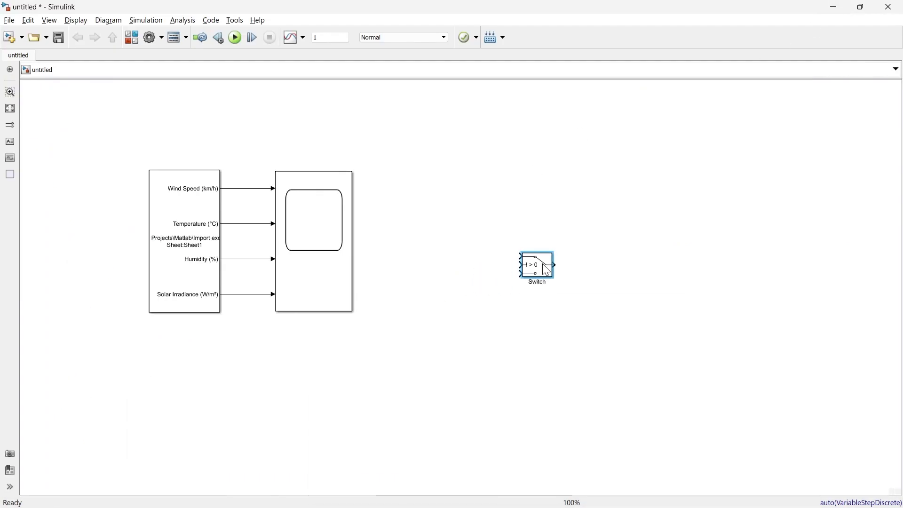
- Set the Switch criterion to u2 > Threshold with a threshold of 28
double_click(547, 271)
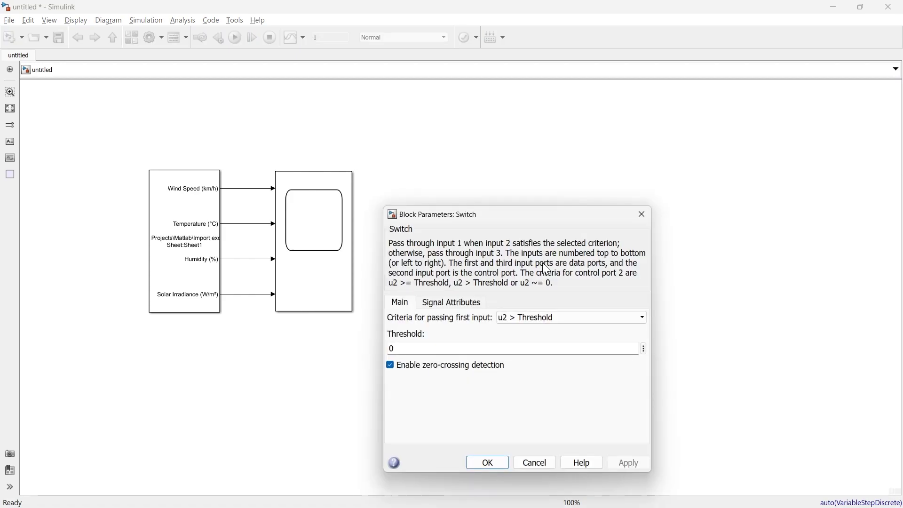
drag(537, 216, 589, 173)
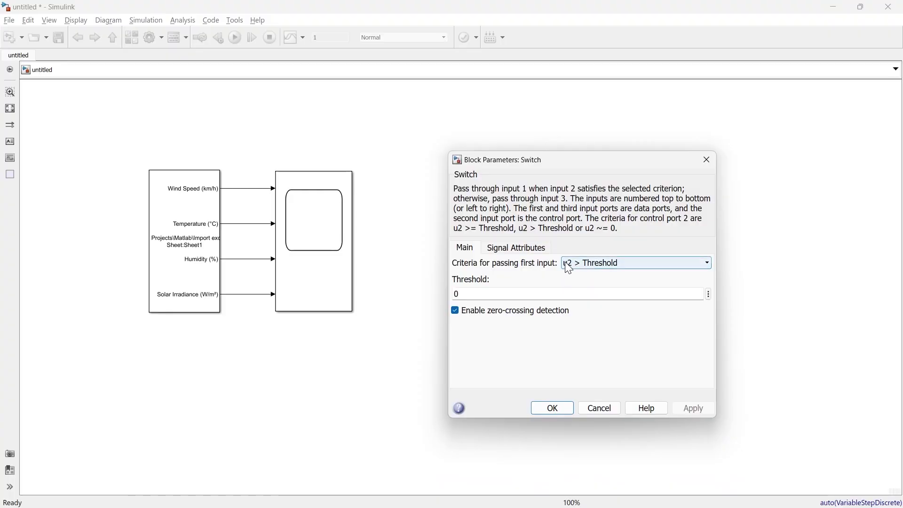
click(588, 264)
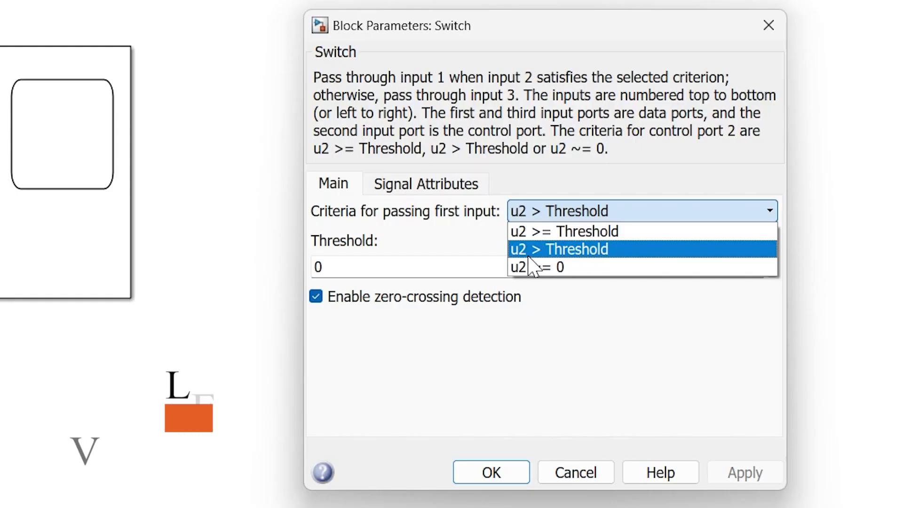
click(559, 254)
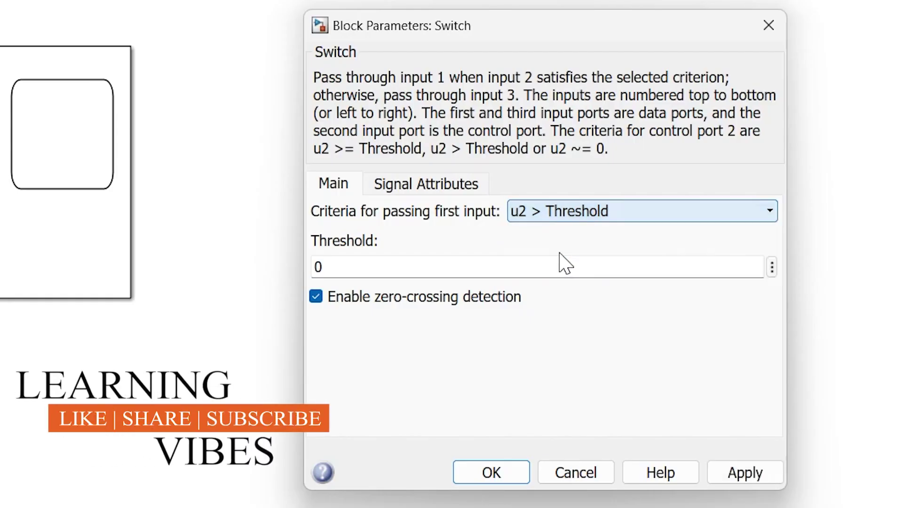
double_click(391, 267)
text(28)
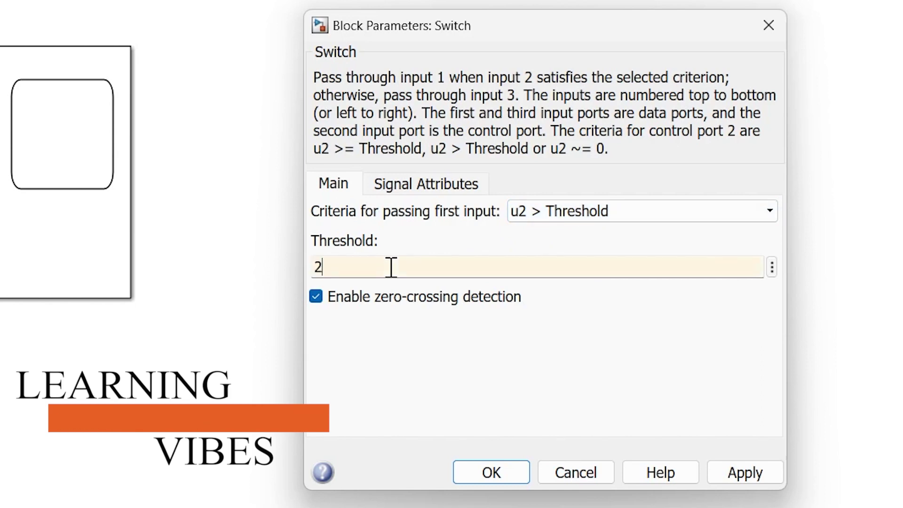
click(481, 475)
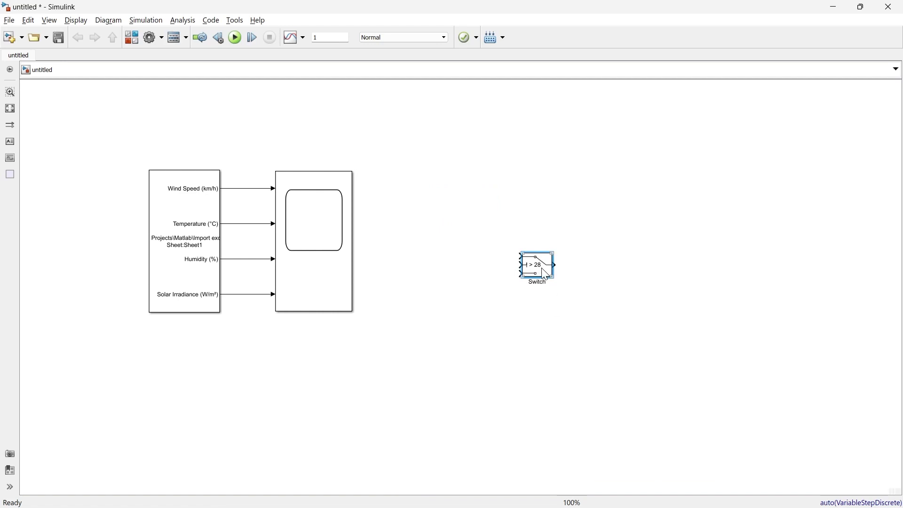
- Enlarge and raise the Switch, then branch Temperature into its control input
drag(553, 278, 552, 216)
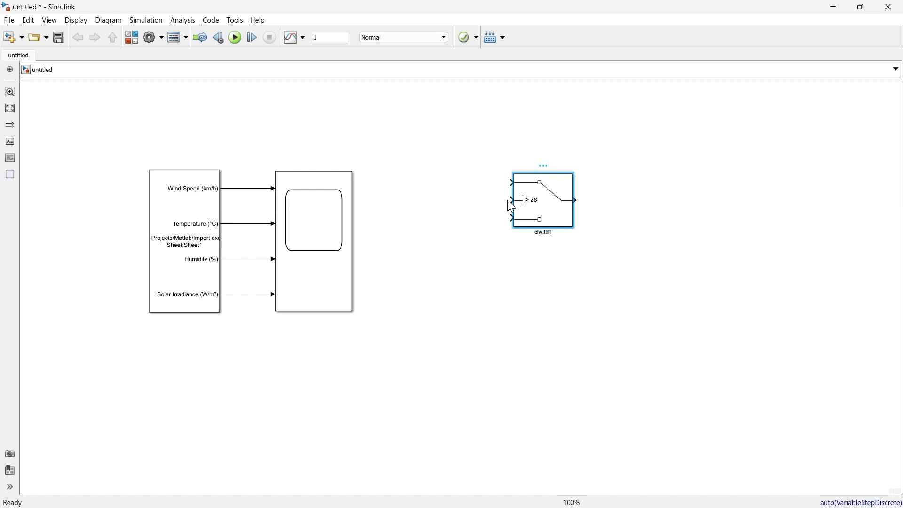
mouse_move(510, 200)
mouse_down()
mouse_move(317, 141)
mouse_move(244, 215)
mouse_move(247, 223)
mouse_up()
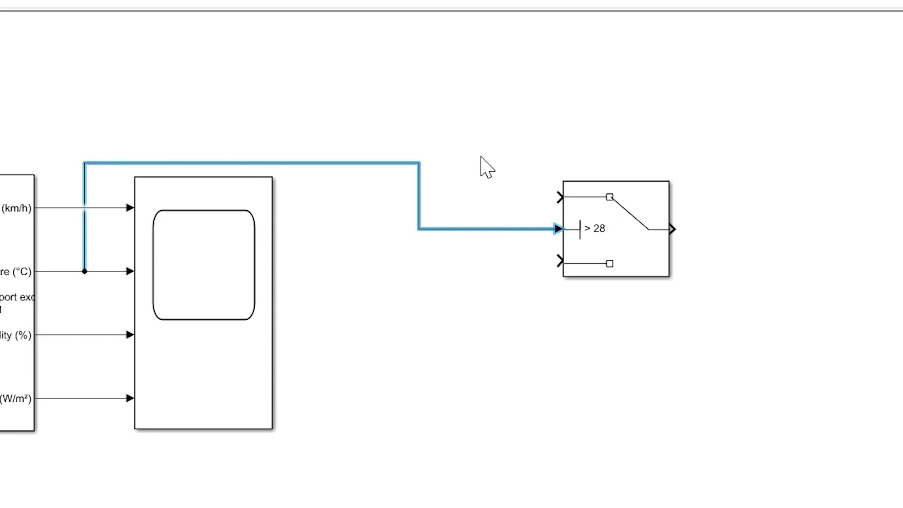
- Insert a Constant block with value 1 and wire it to the Switch's top input
double_click(487, 167)
text(cons)
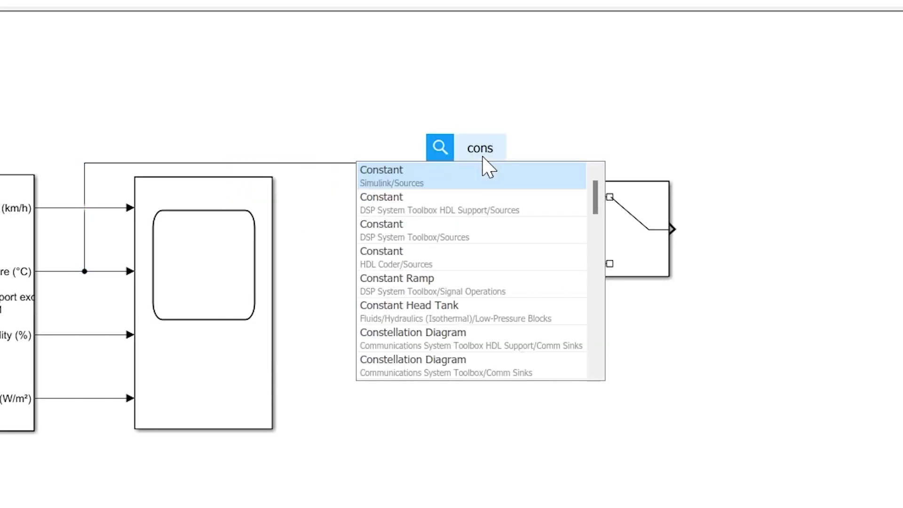
key(Return)
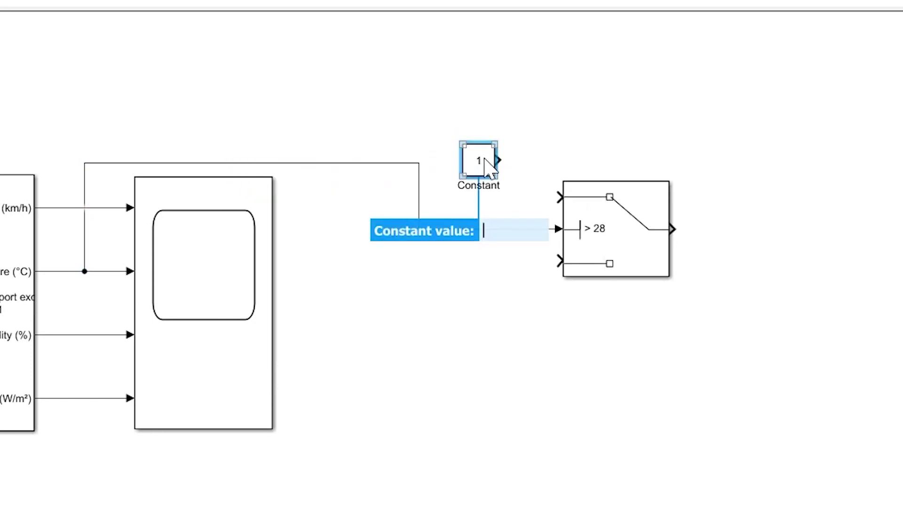
drag(500, 163, 511, 183)
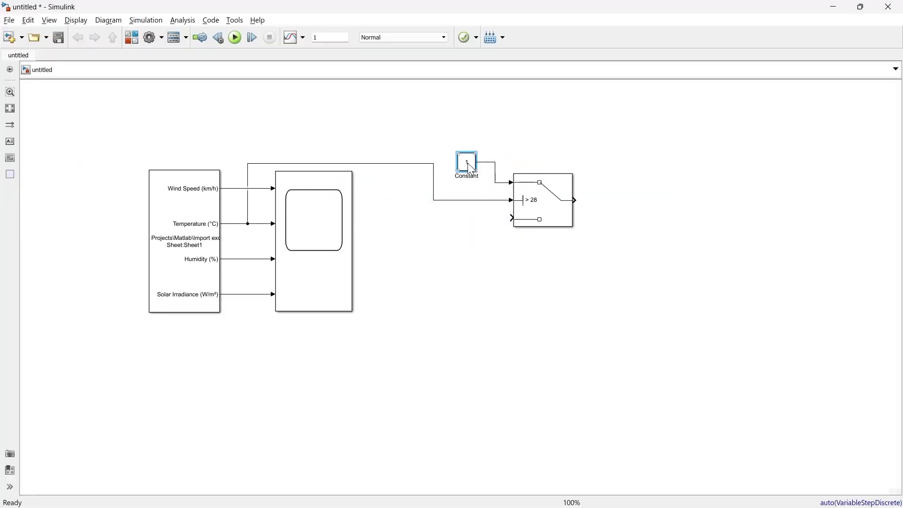
- Copy the Constant below, wire it to the Switch's third input, and set it to 0
drag(472, 168, 512, 218)
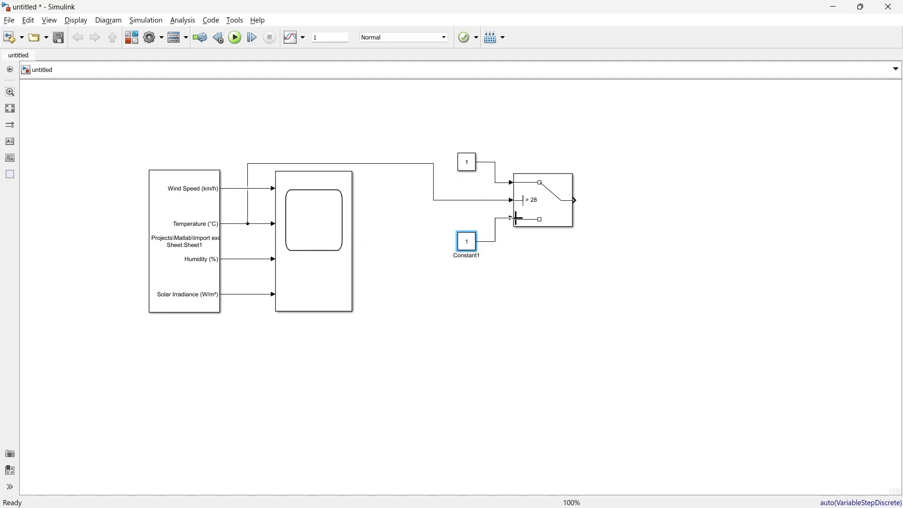
double_click(469, 249)
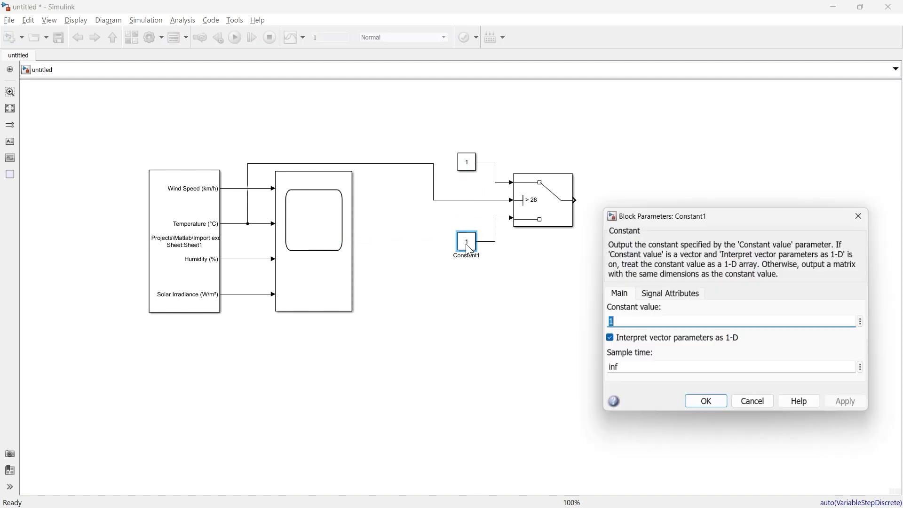
text(0)
key(Return)
click(648, 329)
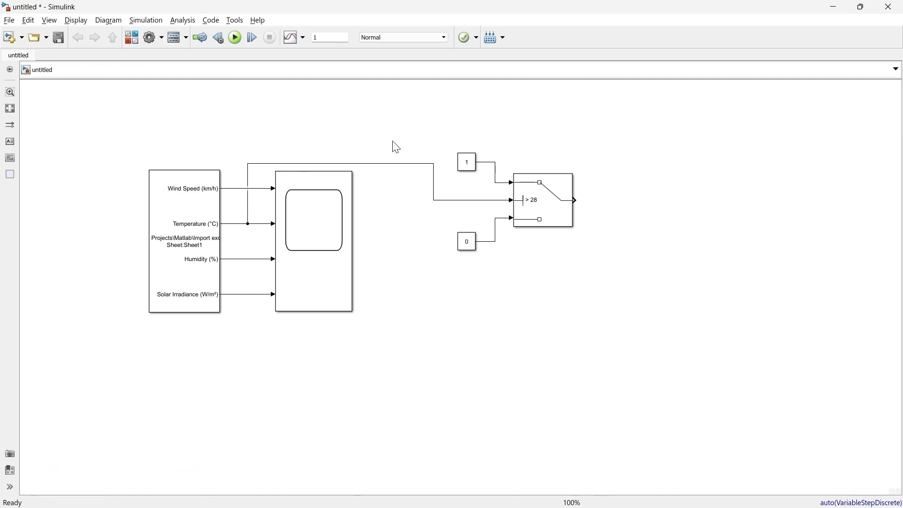
click(176, 234)
- Select the From Spreadsheet, Switch, constant 1 and constant 0 blocks in turn
click(175, 235)
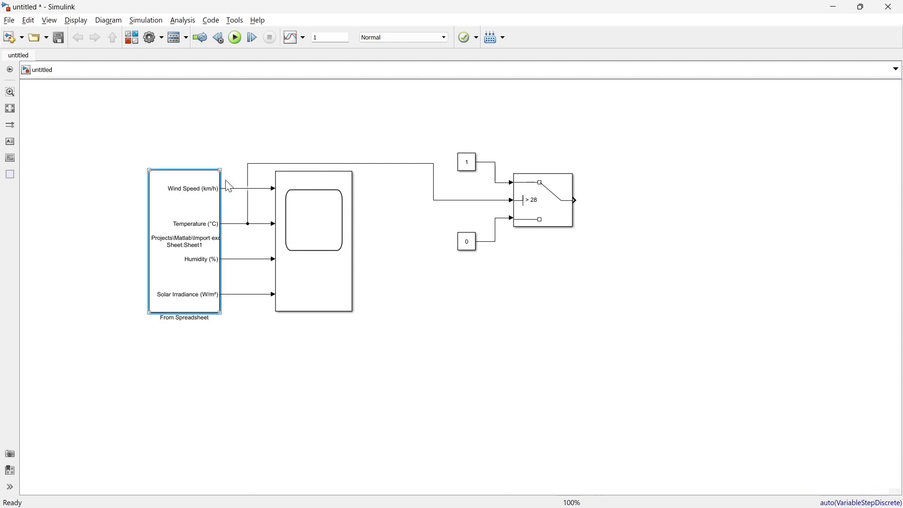
click(531, 209)
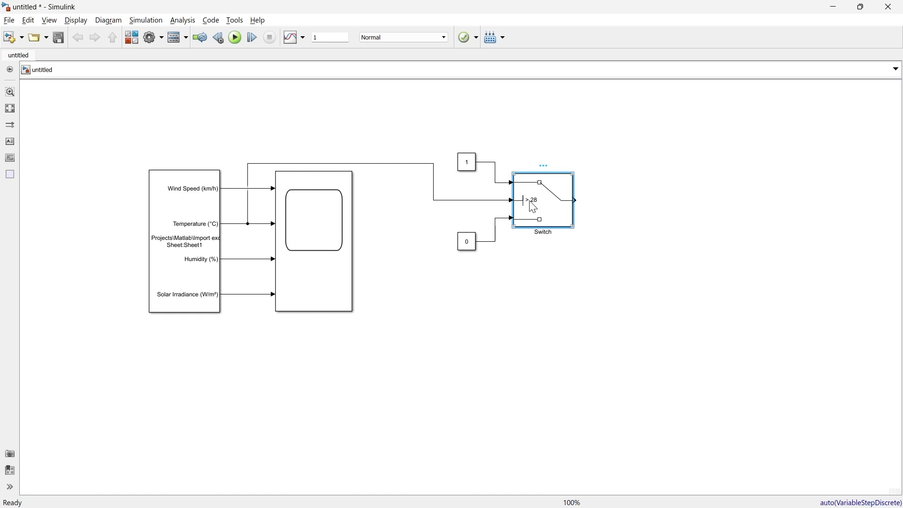
click(468, 165)
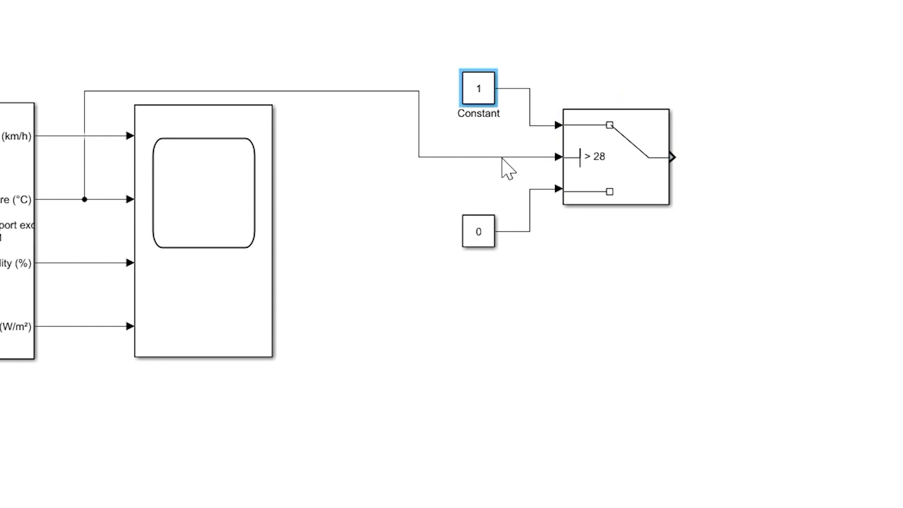
click(483, 234)
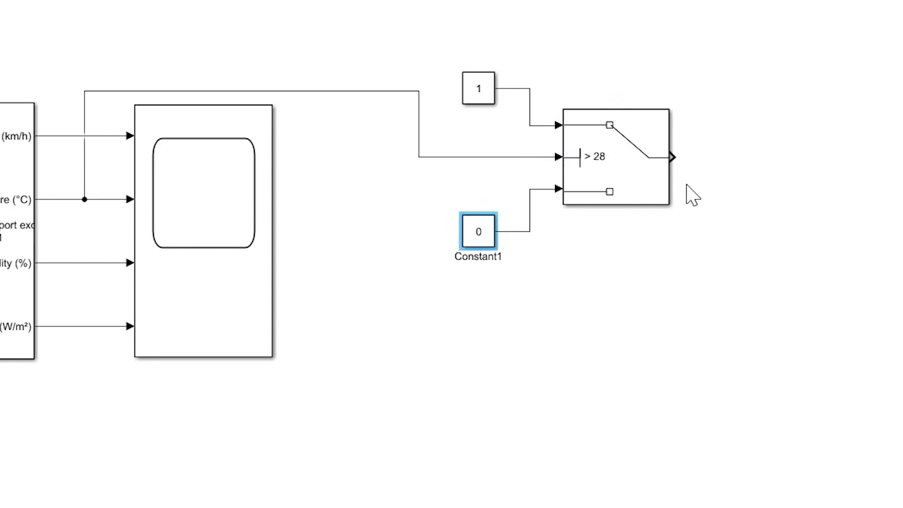
- Add Scope1 and wire the Switch output and a Temperature branch into it
double_click(755, 176)
text(scop)
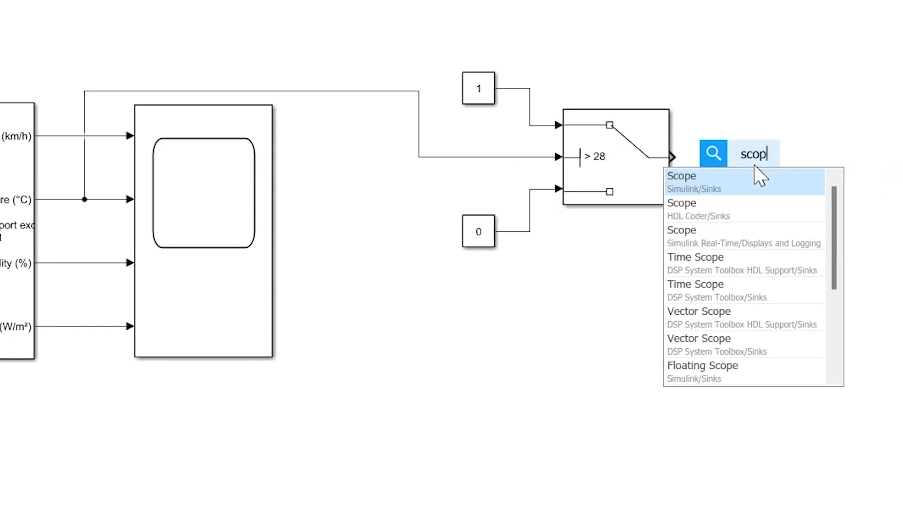
click(758, 177)
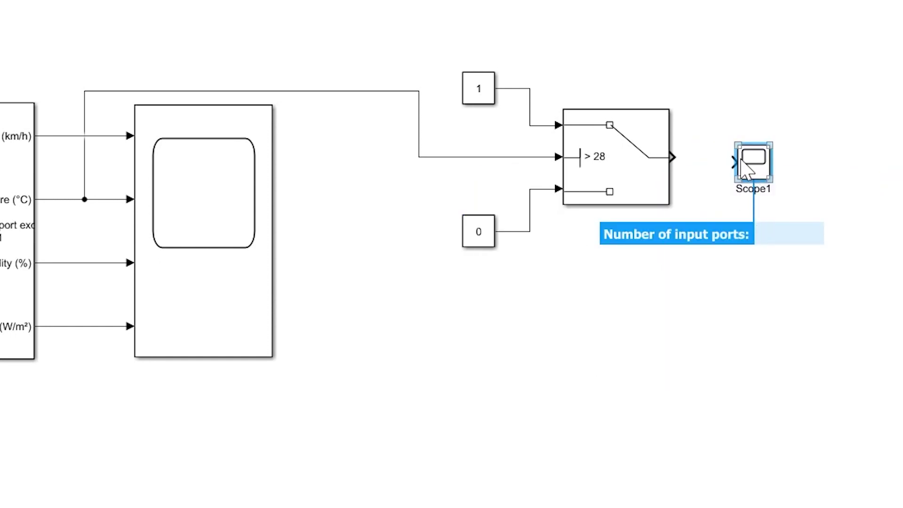
drag(731, 163, 672, 157)
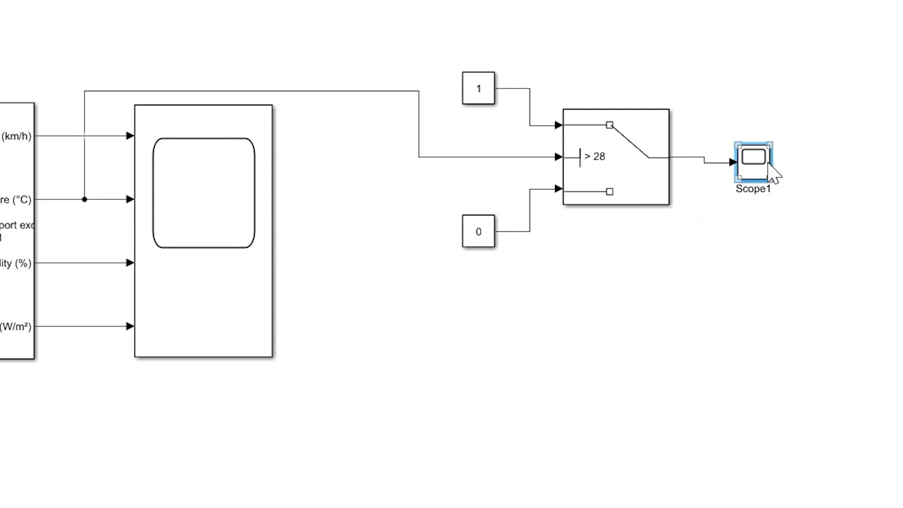
drag(65, 199, 535, 69)
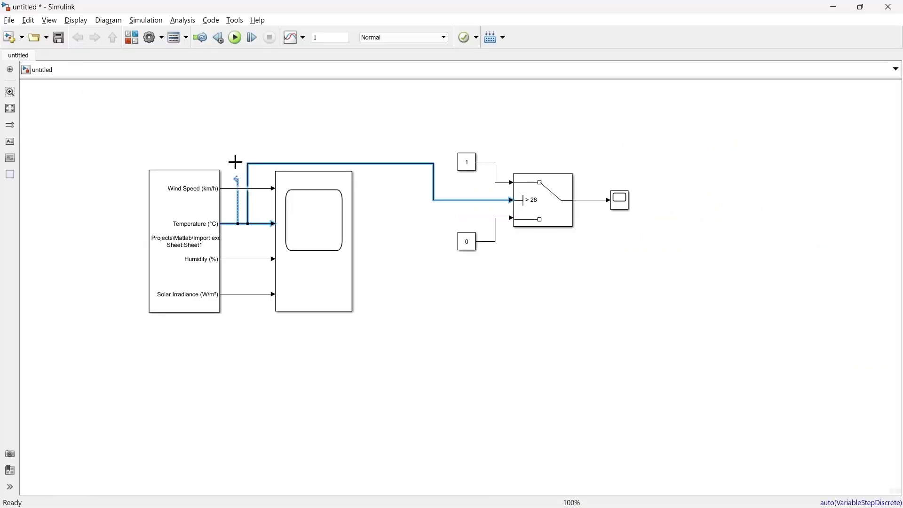
drag(498, 151, 614, 215)
- Align Scope1 with the Switch output line and run the simulation
click(629, 214)
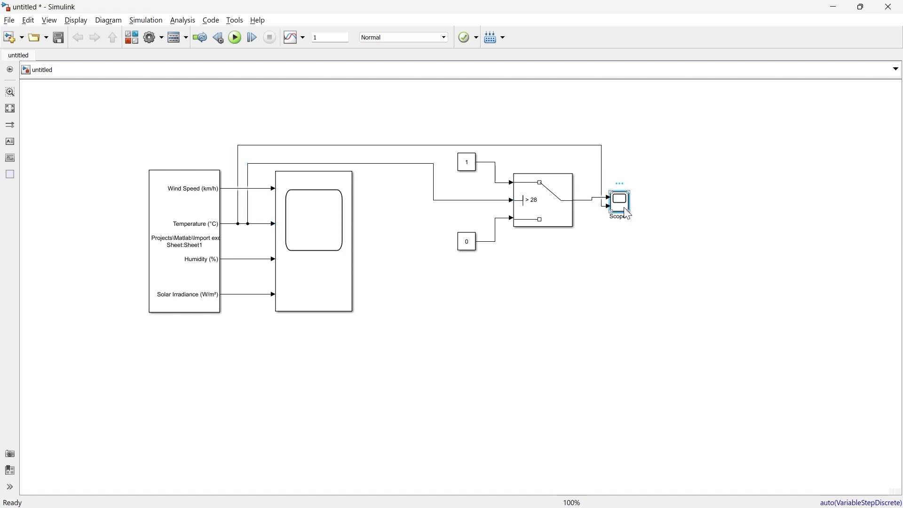
drag(627, 212, 630, 211)
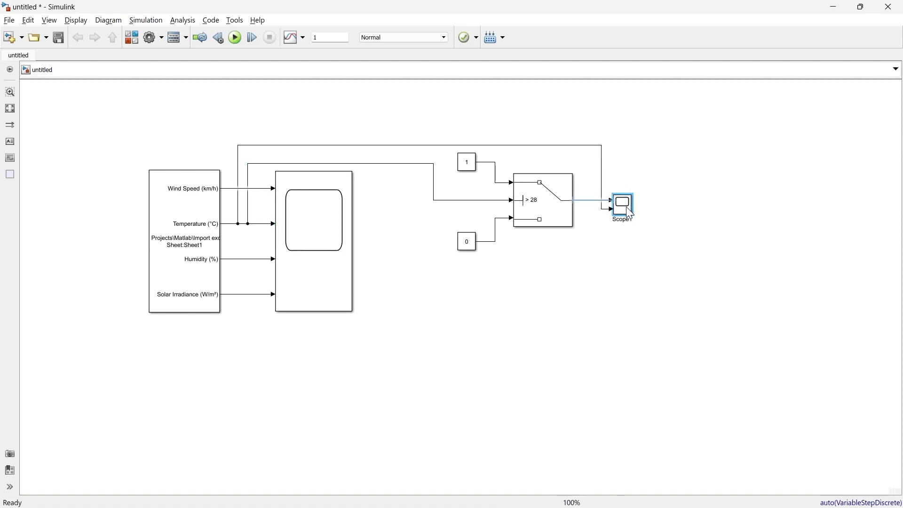
click(235, 37)
double_click(623, 209)
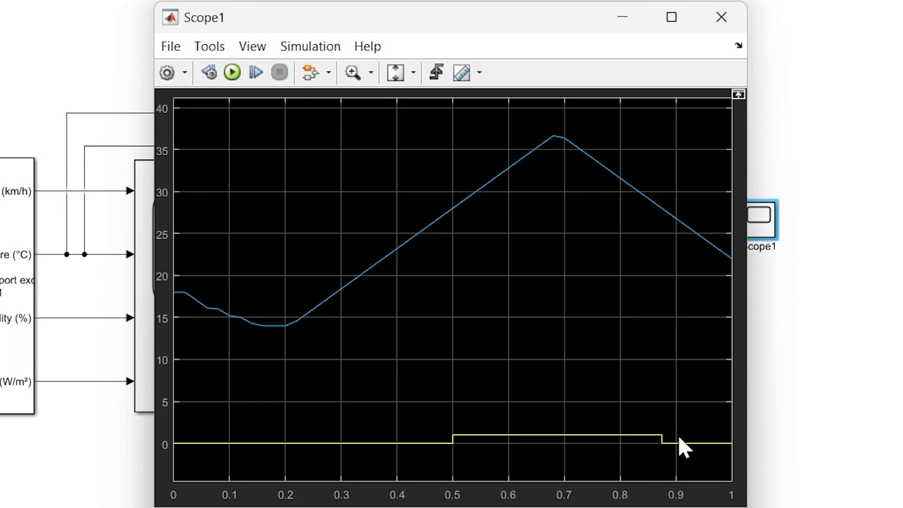
click(722, 19)
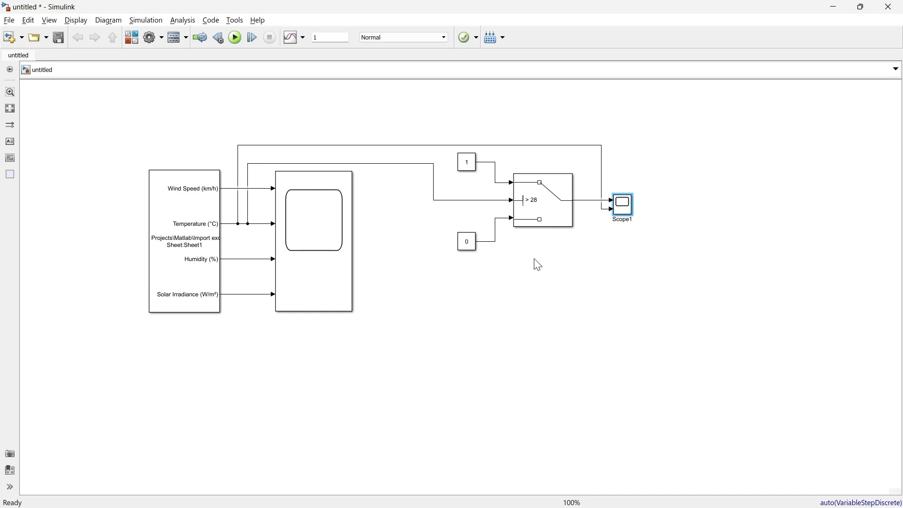
- Check the original Scope plot, branch Solar Irradiance into Scope1, and copy the Switch below
click(328, 279)
double_click(325, 273)
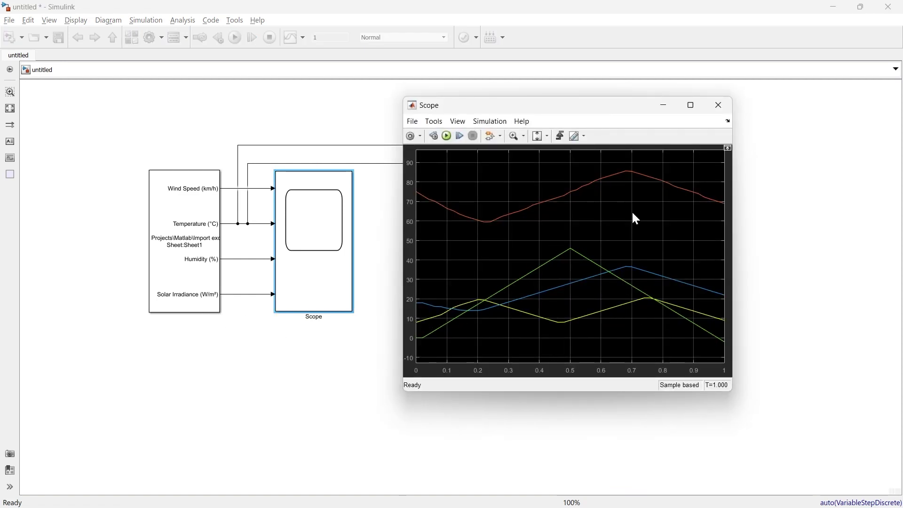
click(718, 105)
mouse_move(249, 295)
mouse_down()
mouse_move(270, 335)
mouse_move(554, 246)
mouse_move(608, 210)
mouse_move(630, 218)
mouse_up()
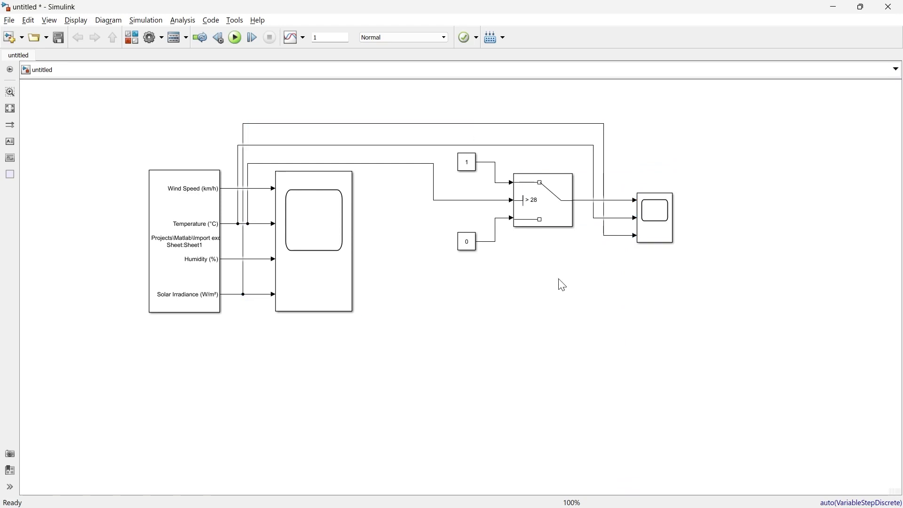
ctrl+drag(552, 218, 510, 308)
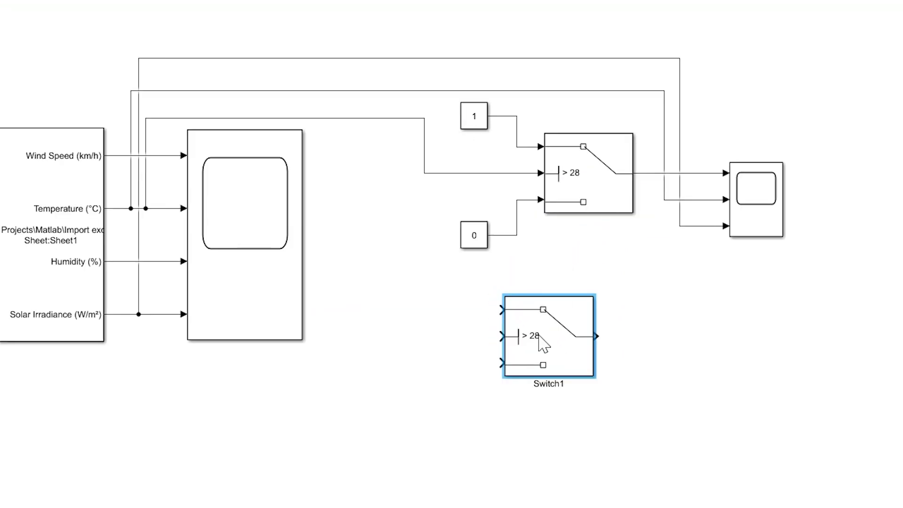
- Change Switch1's threshold from 28 to 30 and nudge it up and left
double_click(543, 345)
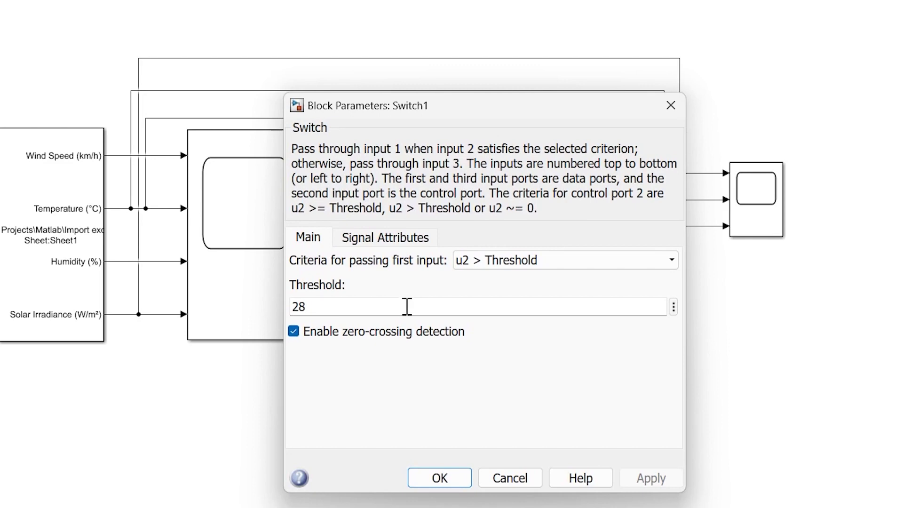
double_click(405, 308)
text(30)
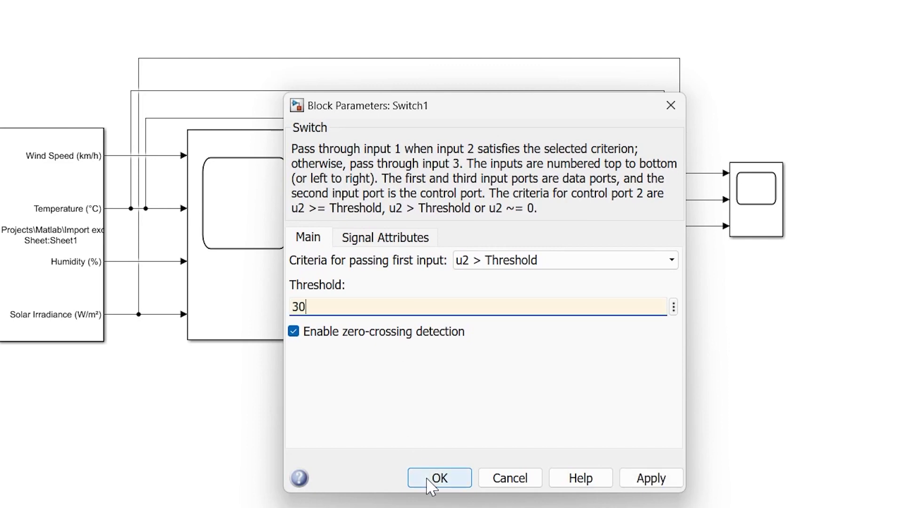
click(427, 479)
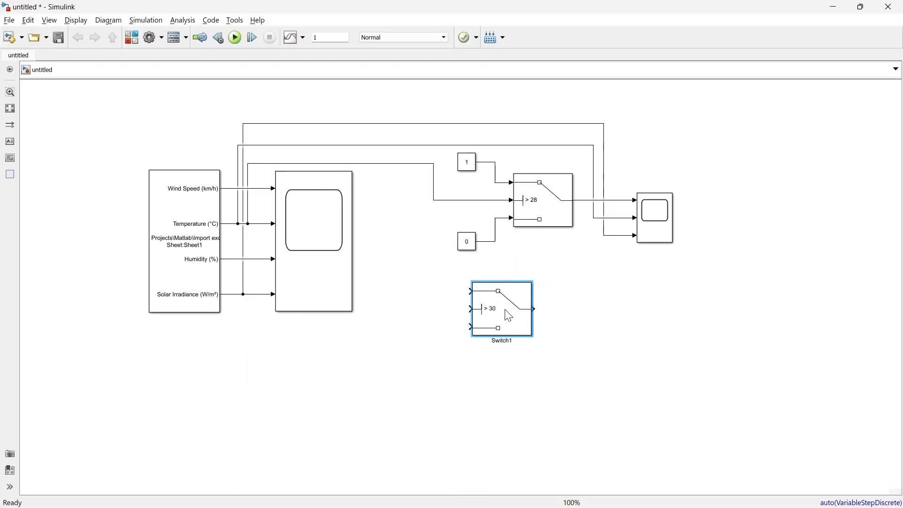
drag(508, 315, 484, 312)
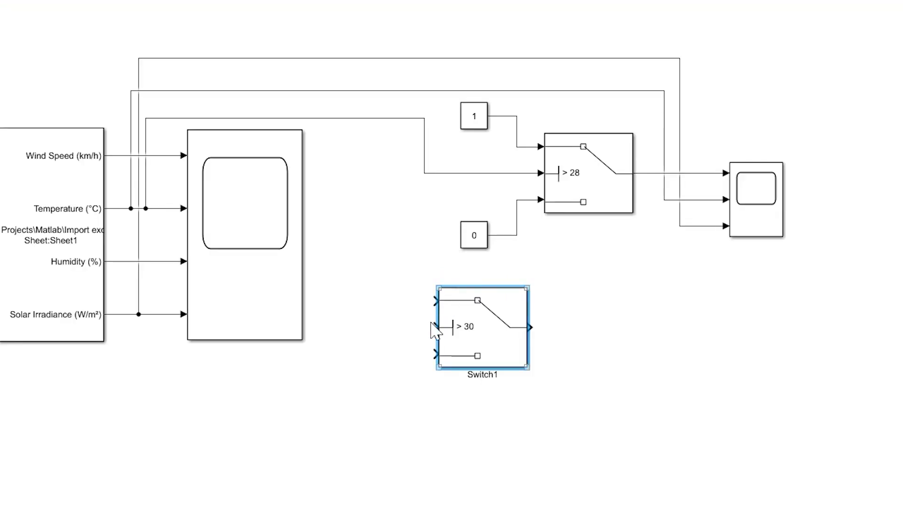
- Feed Solar Irradiance into Switch1's control input and give it copied Constant 0 and Constant 1 inputs
drag(433, 328, 151, 314)
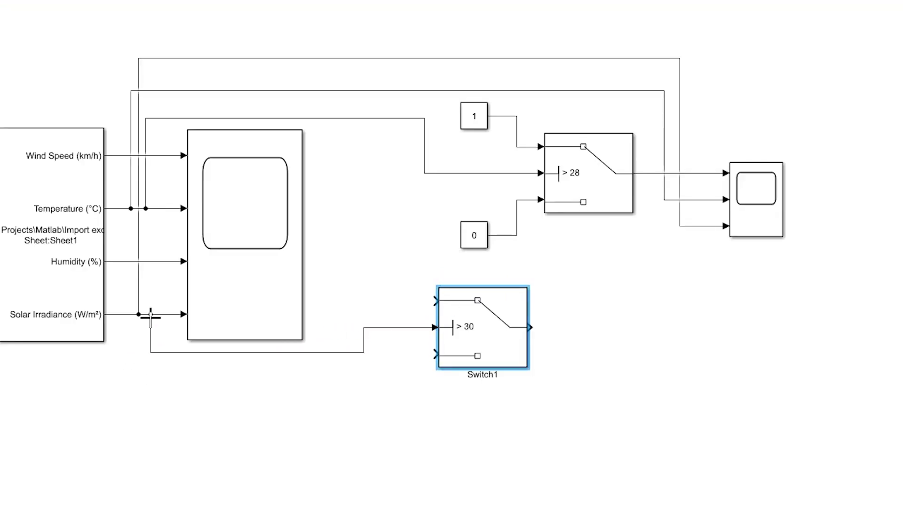
drag(476, 329, 457, 349)
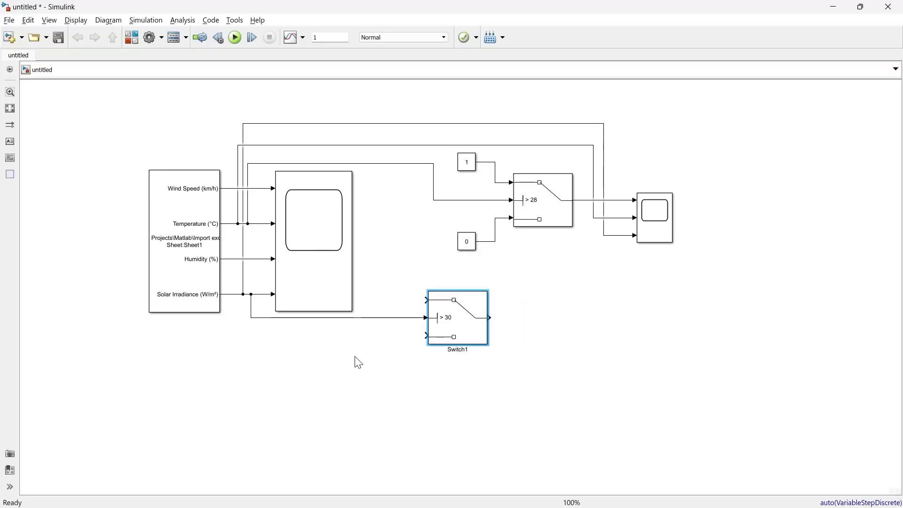
drag(466, 247, 425, 336)
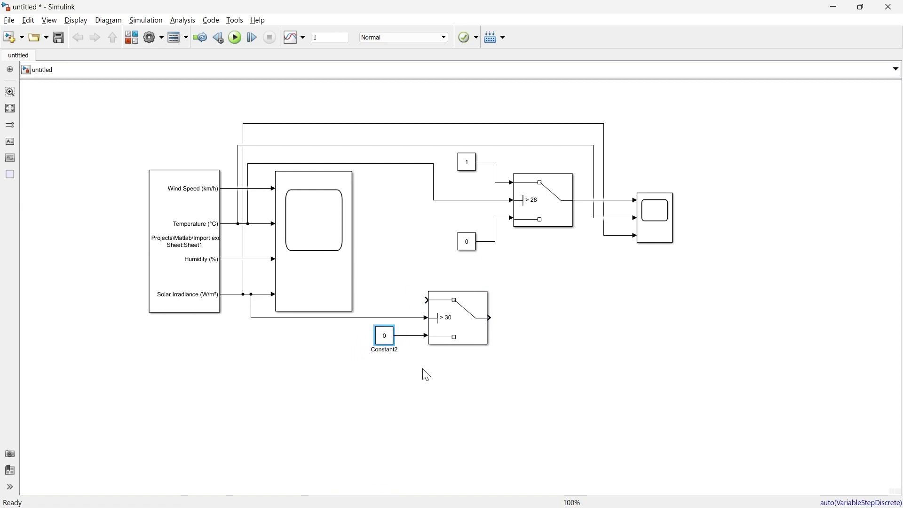
drag(469, 165, 426, 300)
click(512, 339)
click(475, 326)
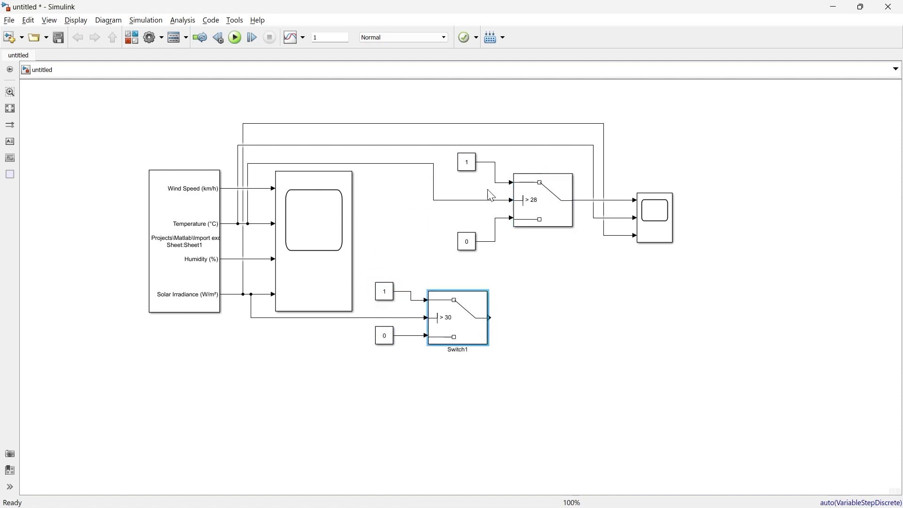
- Replace the upper Constant 1 with Switch1's output, wired into the >28 Switch's top input
click(498, 177)
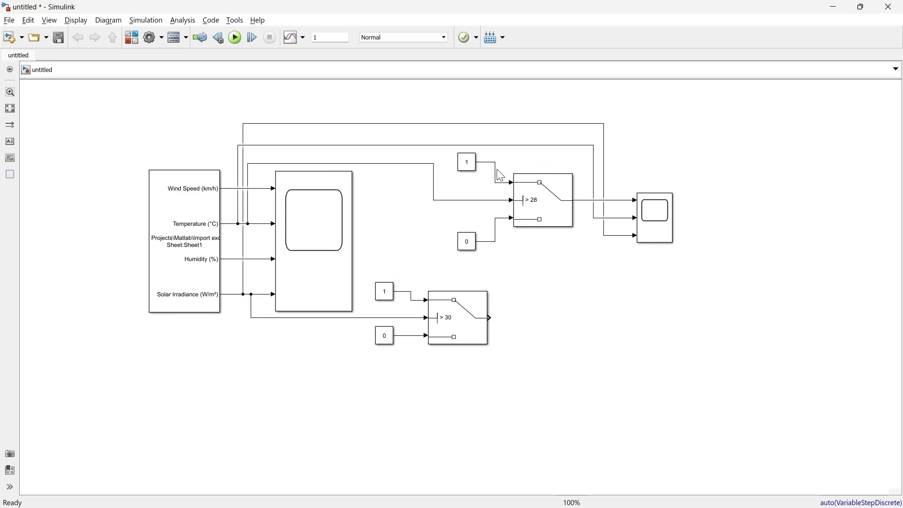
click(465, 161)
key(Delete)
drag(491, 323, 508, 181)
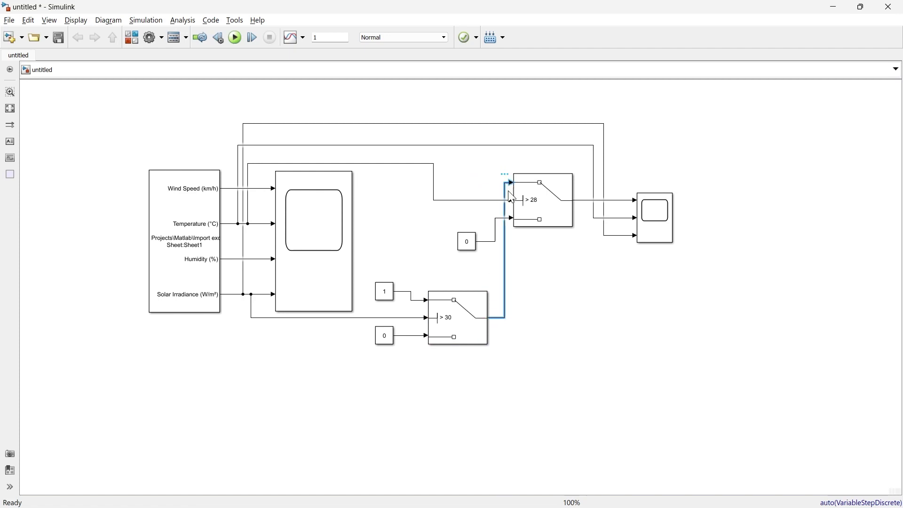
drag(509, 254, 529, 163)
click(530, 306)
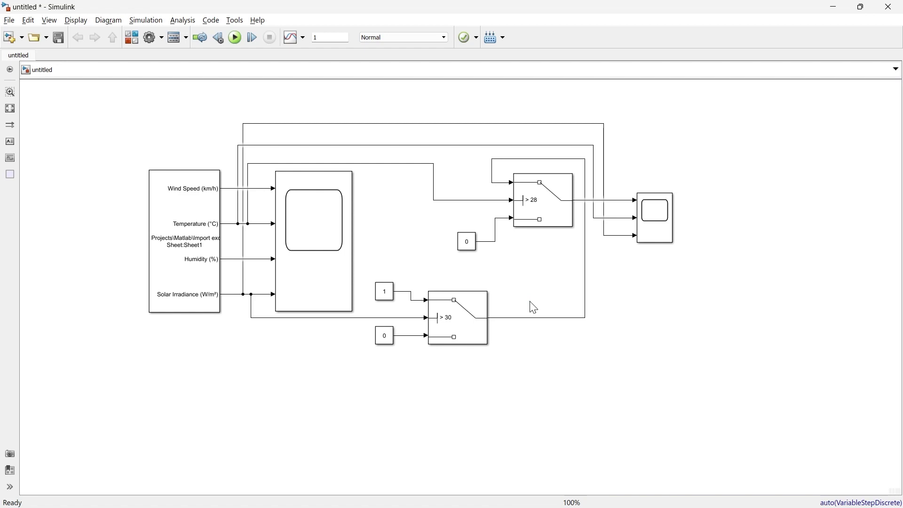
click(546, 205)
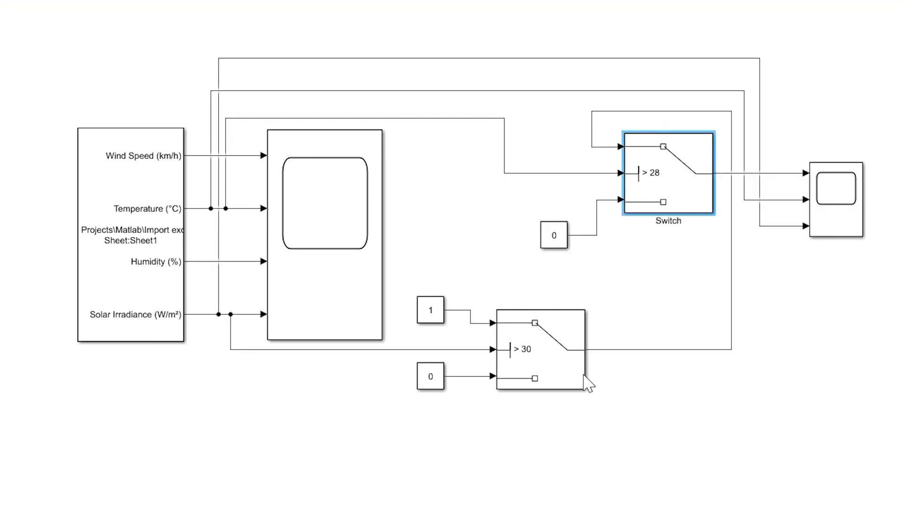
click(546, 369)
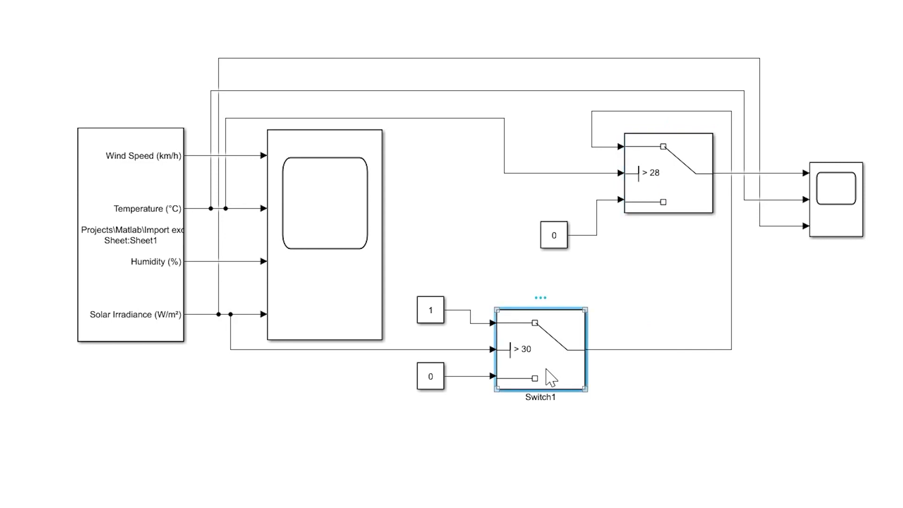
click(440, 382)
click(606, 146)
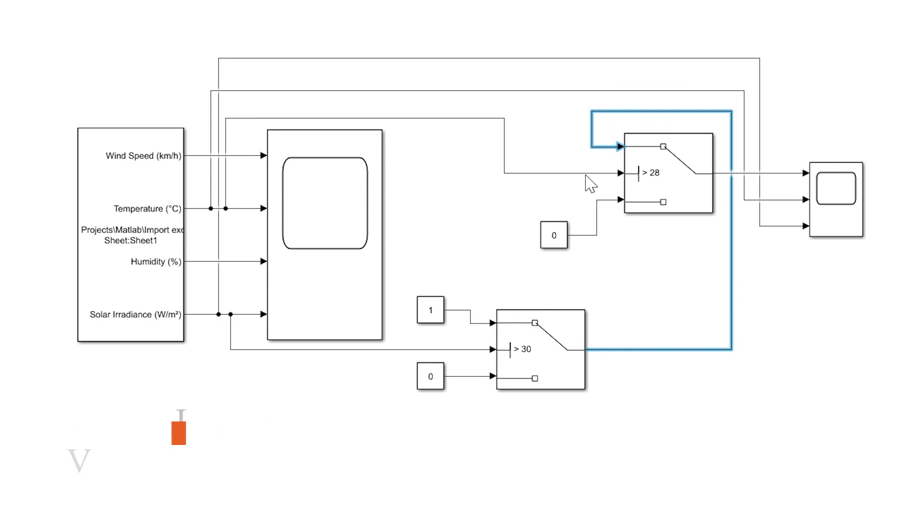
click(596, 175)
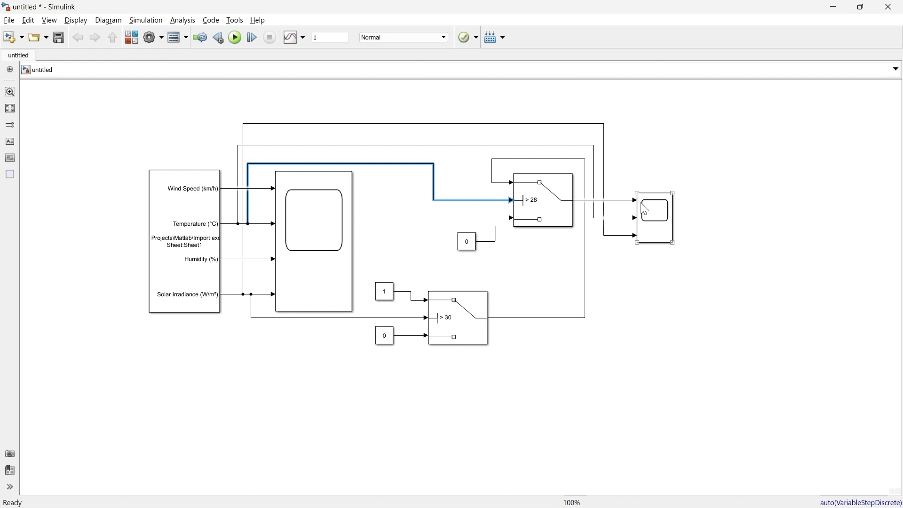
click(558, 216)
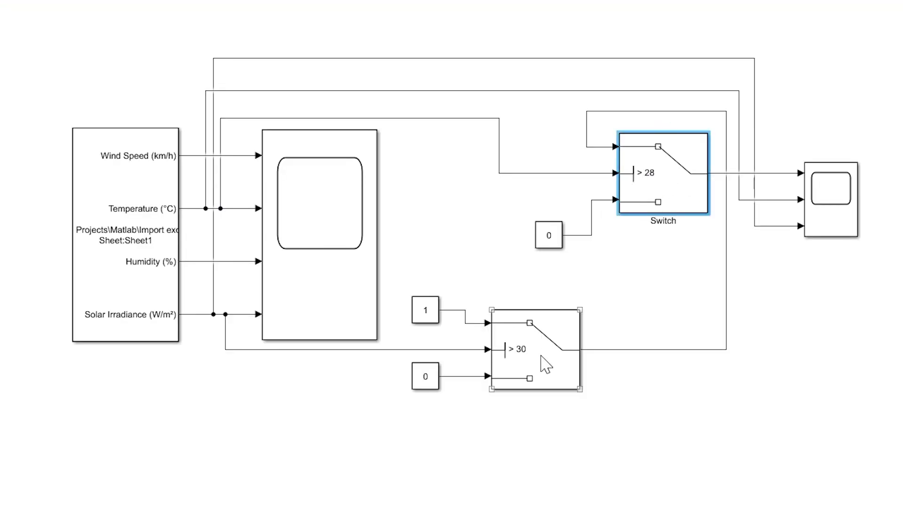
click(540, 357)
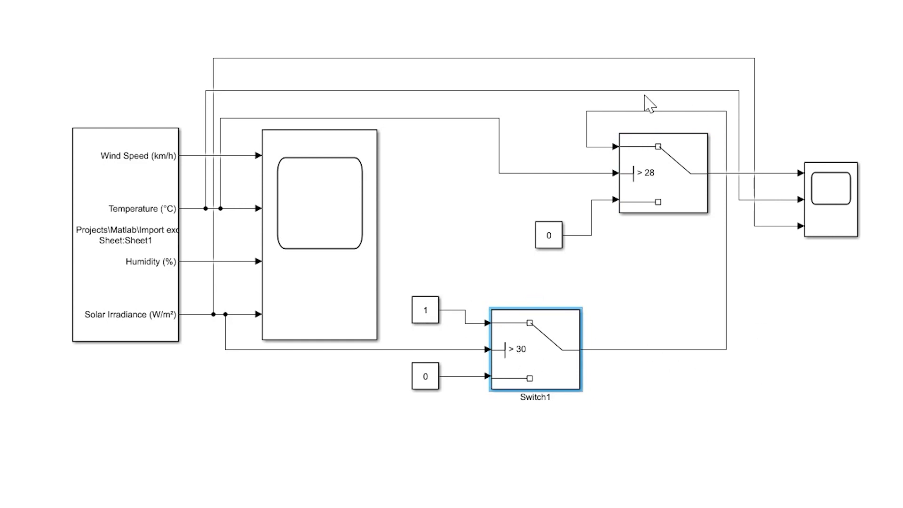
click(648, 178)
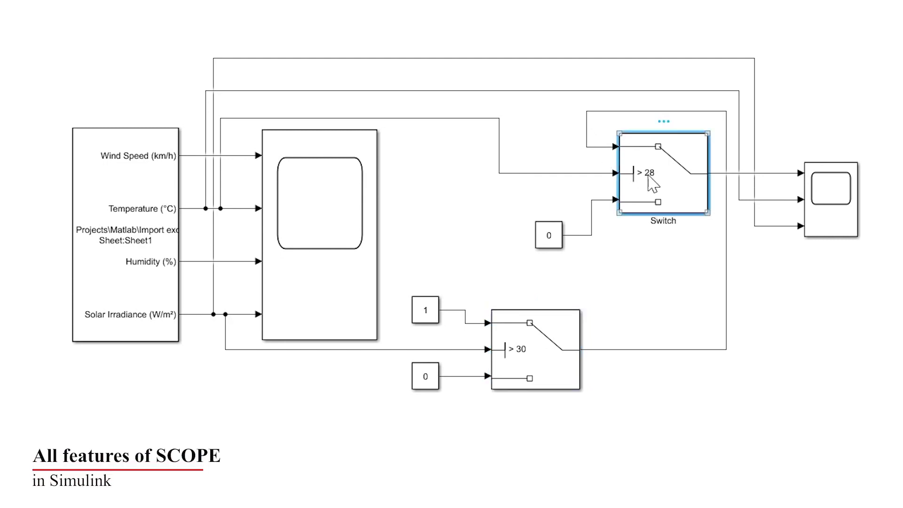
click(547, 236)
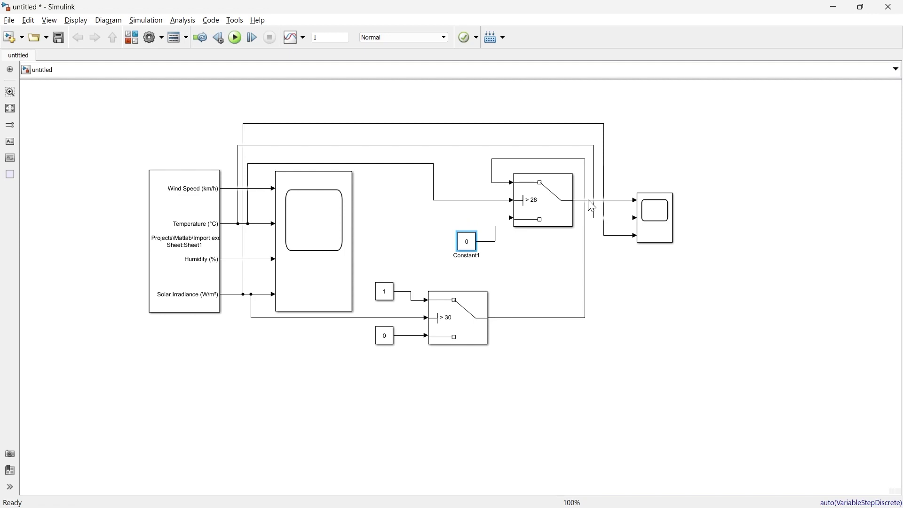
click(467, 321)
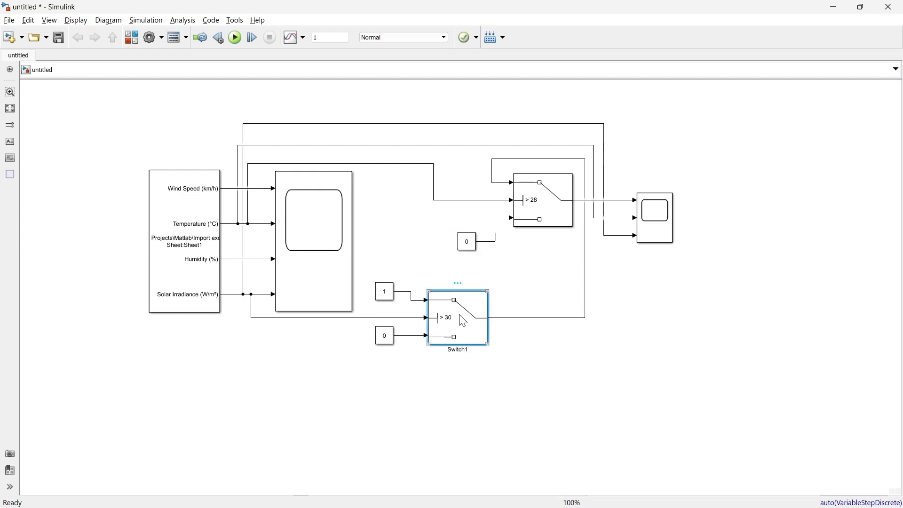
click(541, 207)
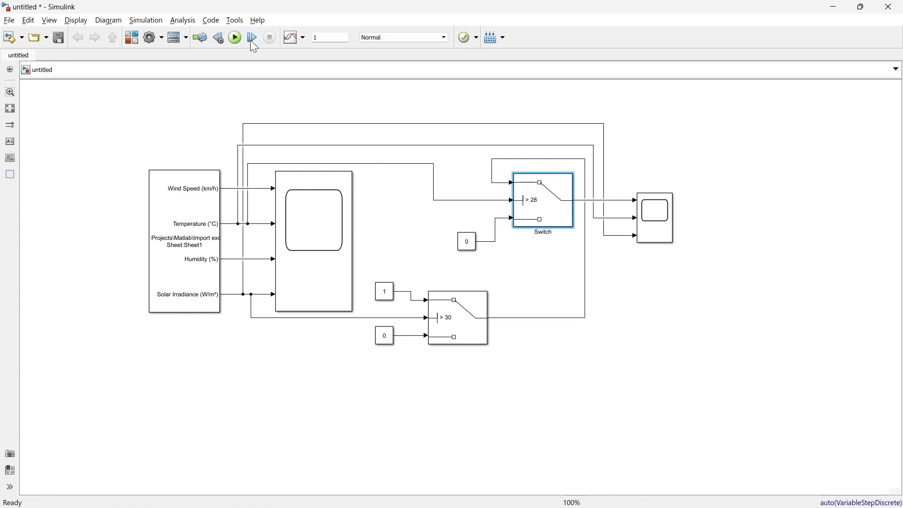
- Run the model, open Scope1, and mark where the orange line crosses 30
click(236, 38)
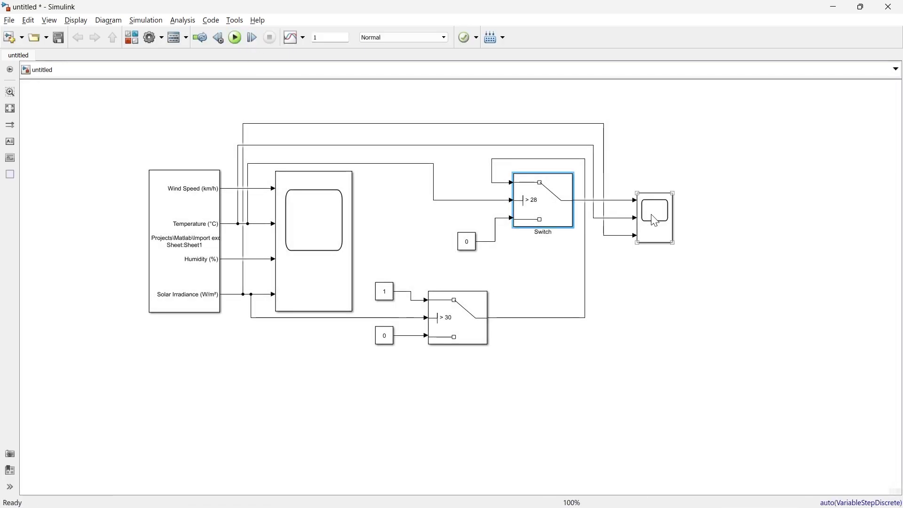
double_click(655, 221)
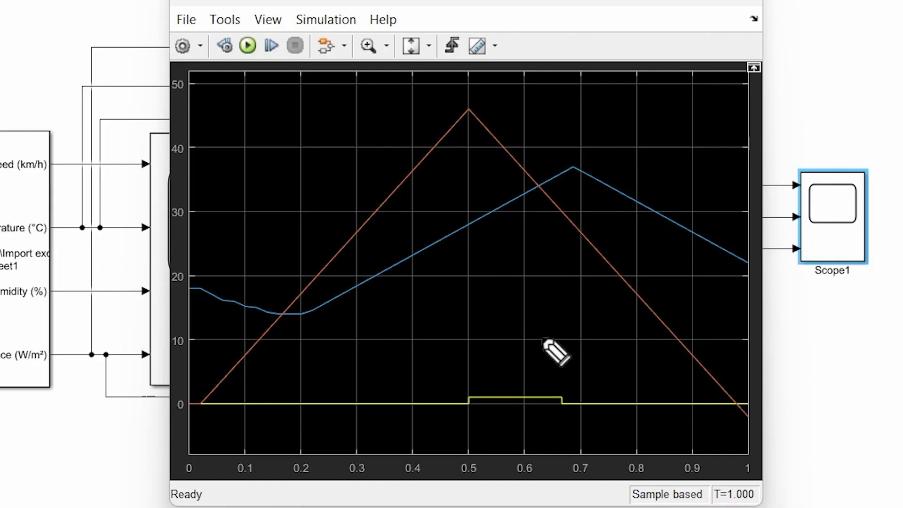
drag(367, 205, 379, 221)
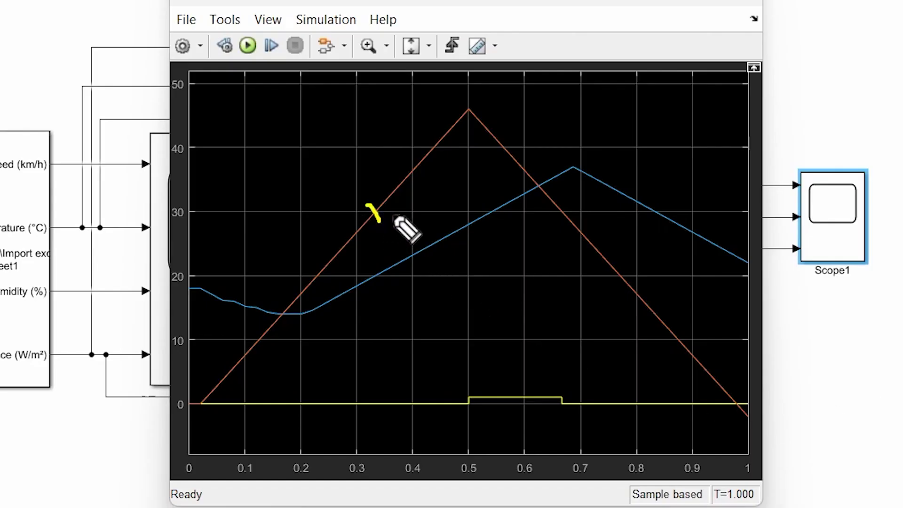
drag(564, 203, 558, 222)
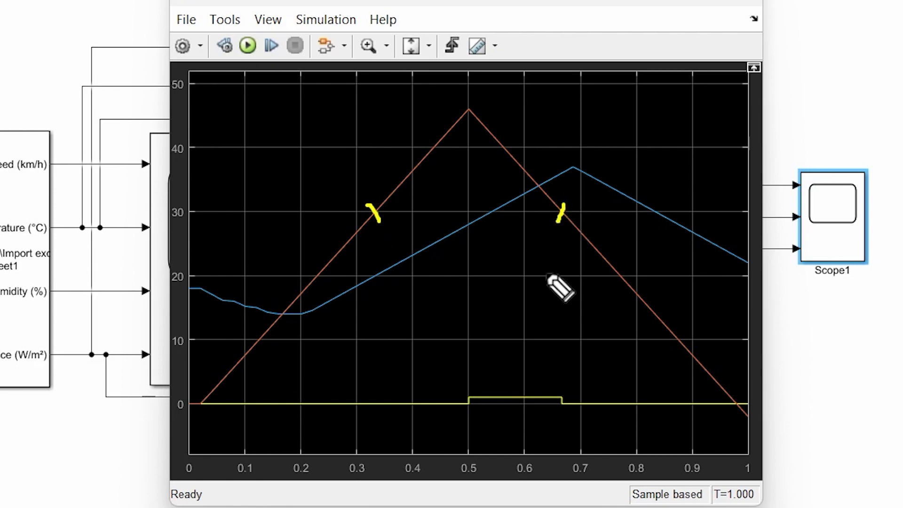
- Mark the blue line's 28 crossings and bracket the 0.5–0.67 s span where both thresholds hold
drag(460, 219, 468, 235)
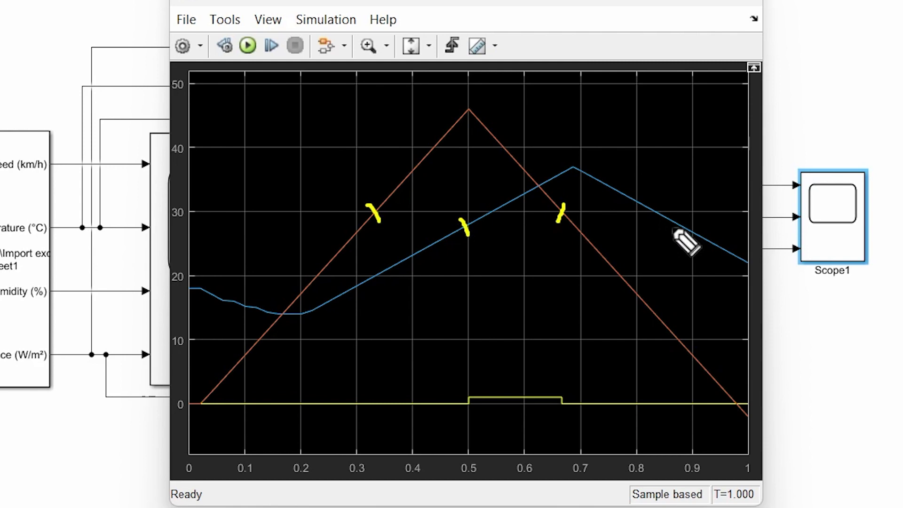
drag(682, 219, 674, 233)
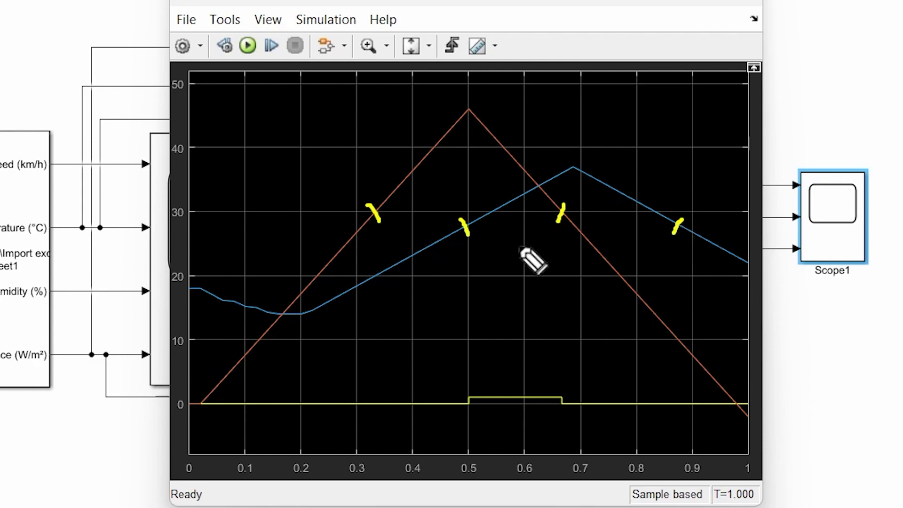
mouse_move(465, 199)
mouse_down()
mouse_move(556, 201)
mouse_move(557, 183)
mouse_up()
drag(469, 182, 469, 214)
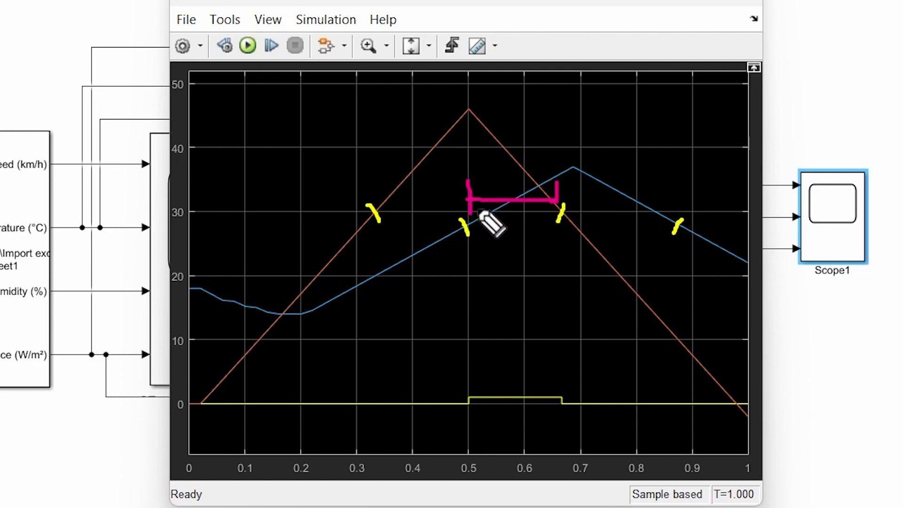